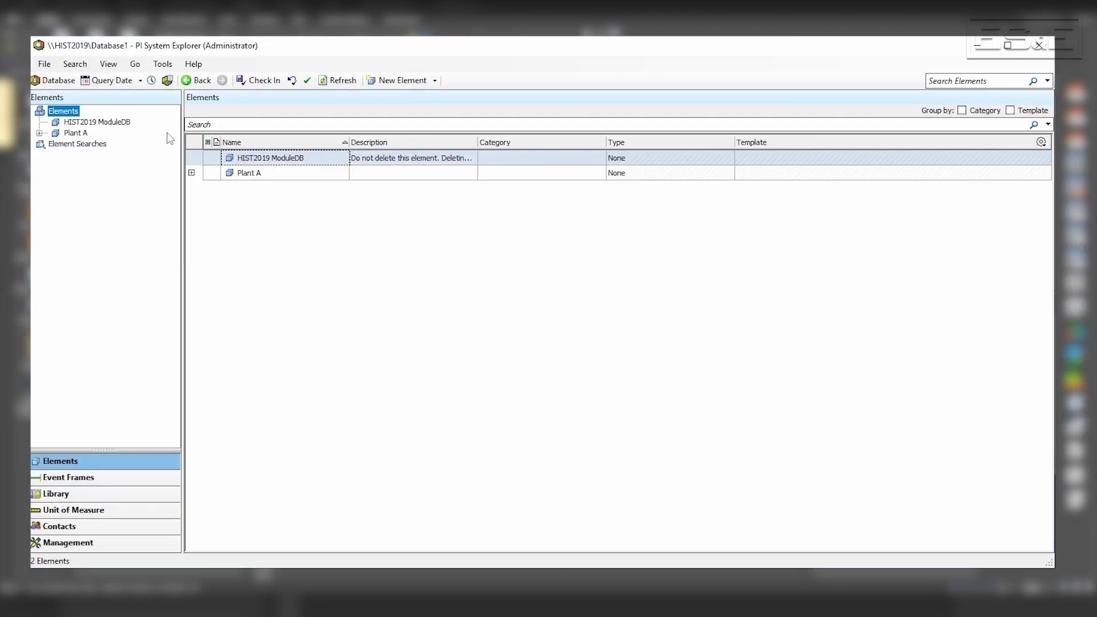
click(48, 81)
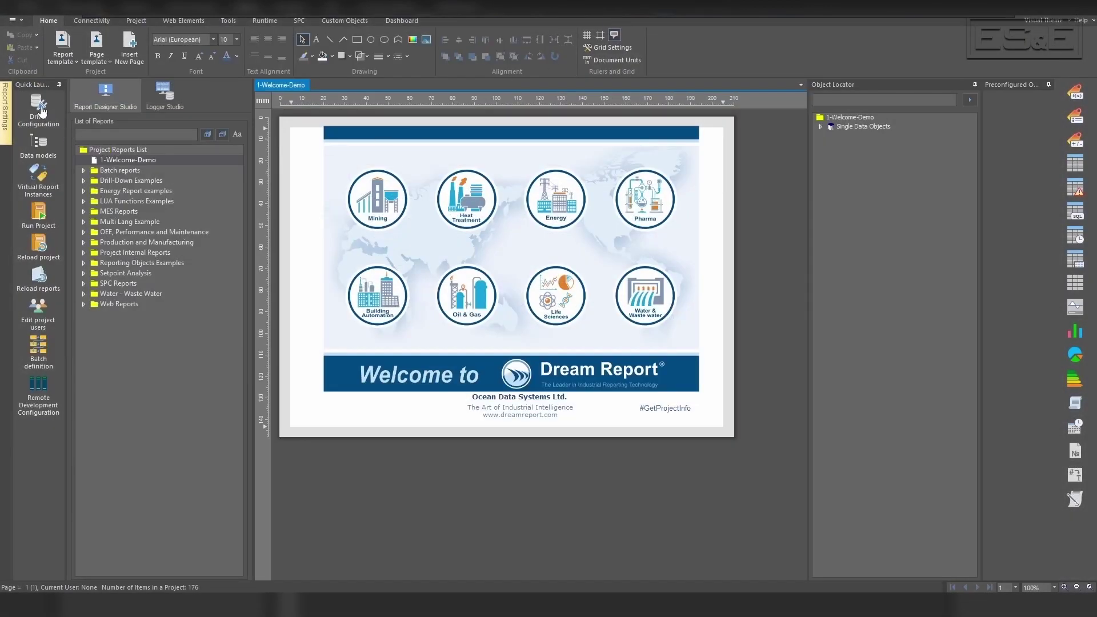
- In Dream Report's driver configuration, choose the OSIsoft PI Asset Framework (SDK v2018 SP3) historical values driver and name it PI
click(38, 106)
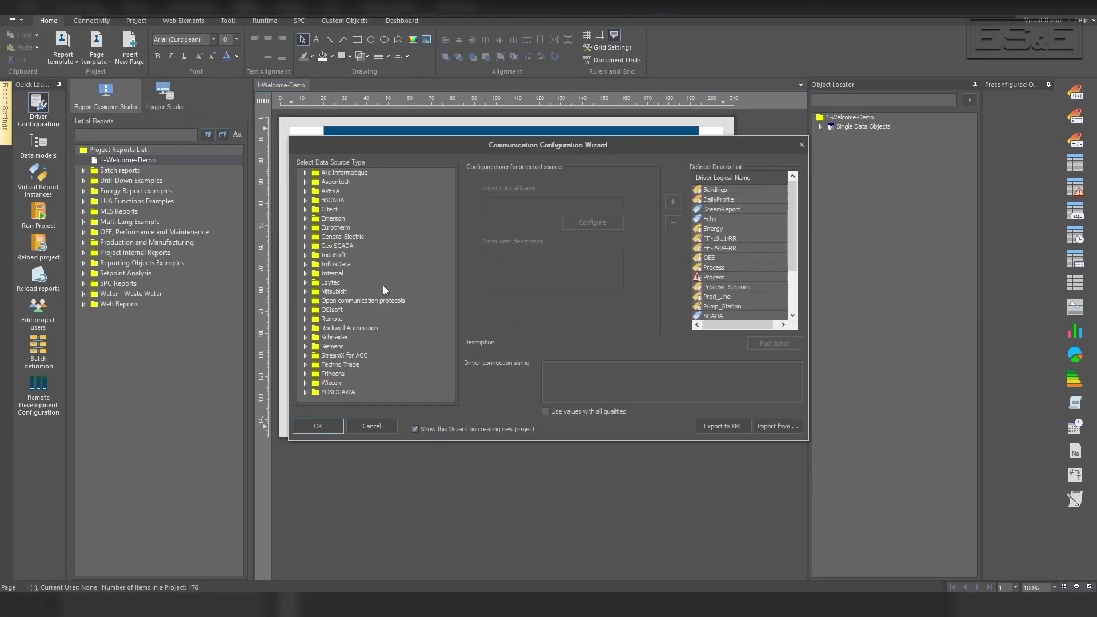
click(305, 309)
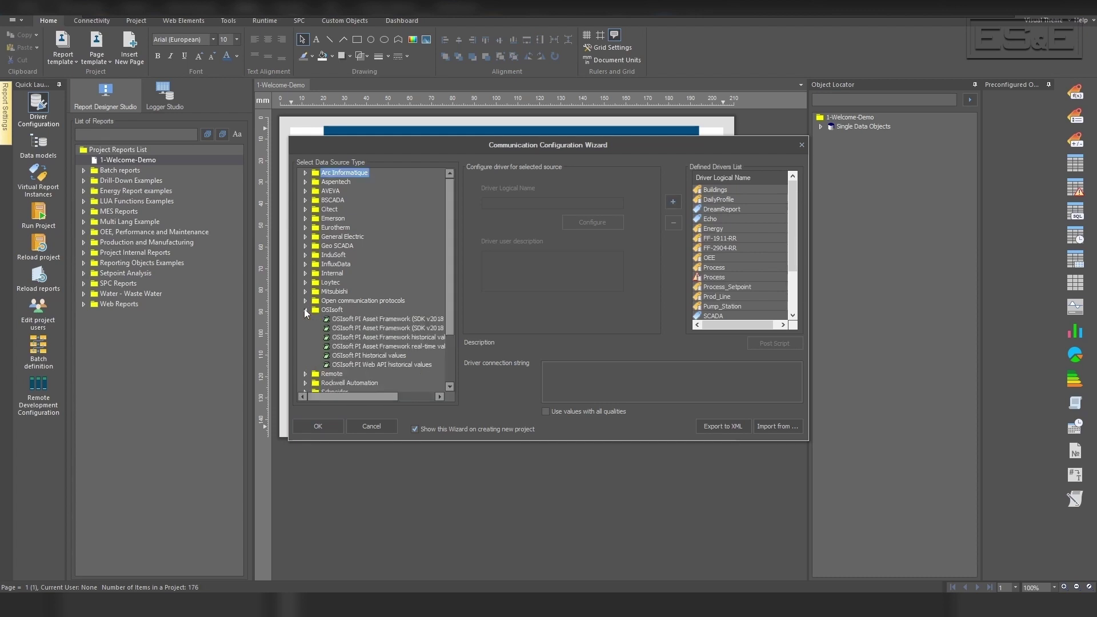
drag(369, 395, 386, 397)
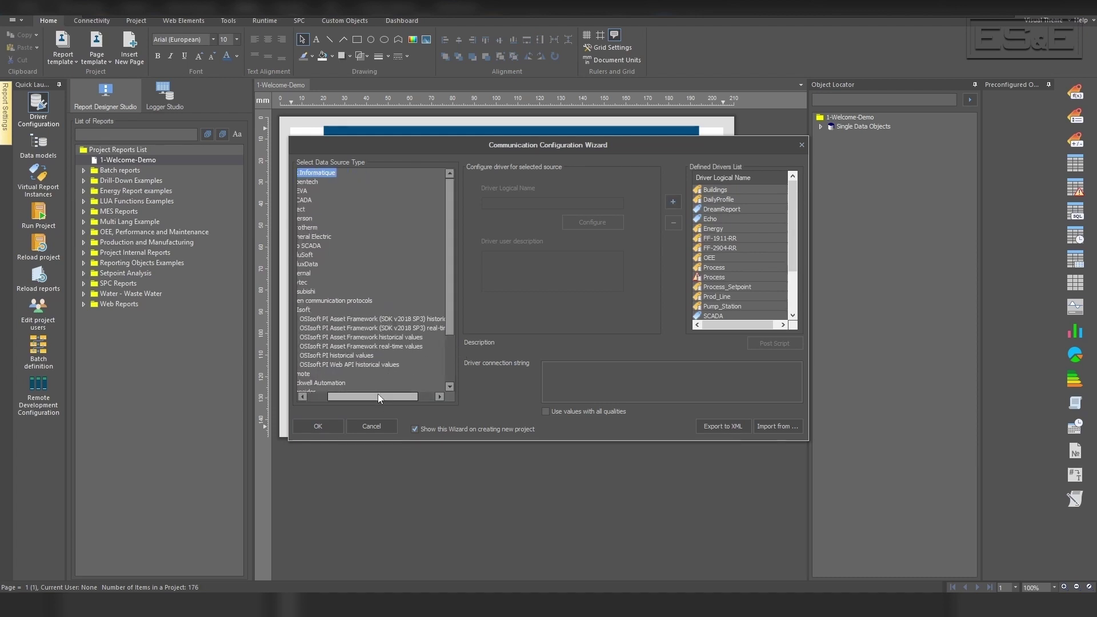
mouse_move(378, 393)
mouse_down()
mouse_move(366, 397)
mouse_move(395, 399)
mouse_up()
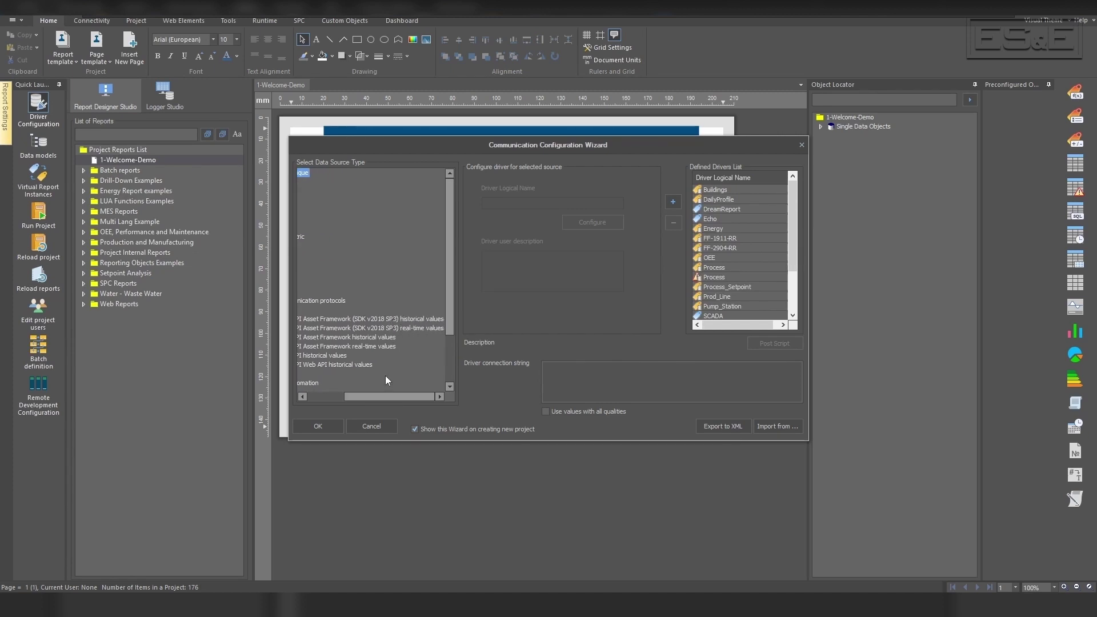
click(382, 319)
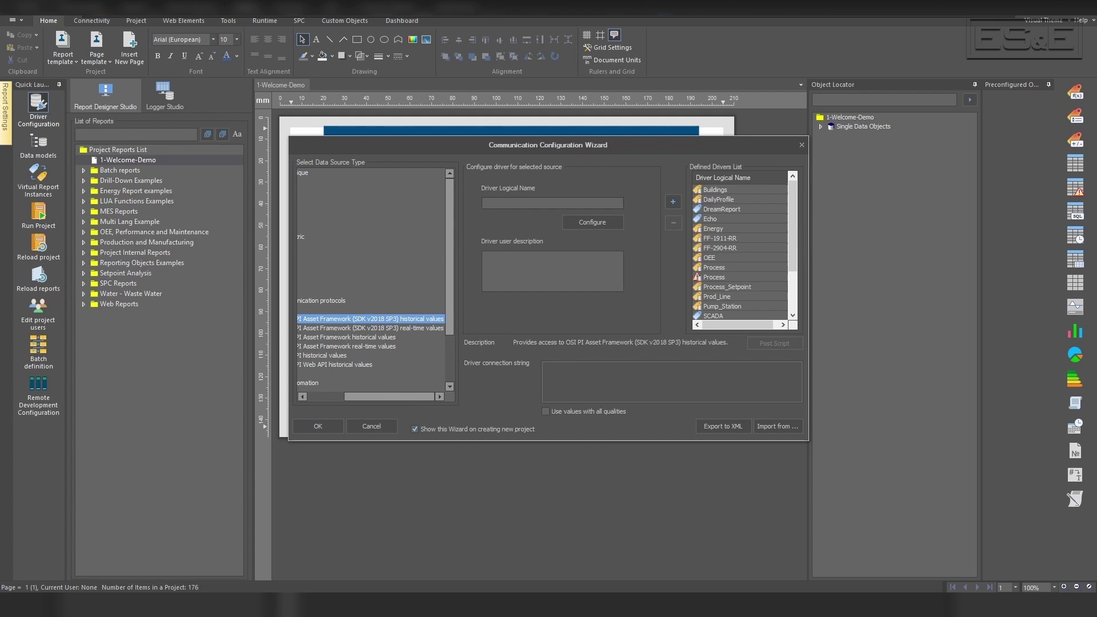
click(532, 203)
text(PI)
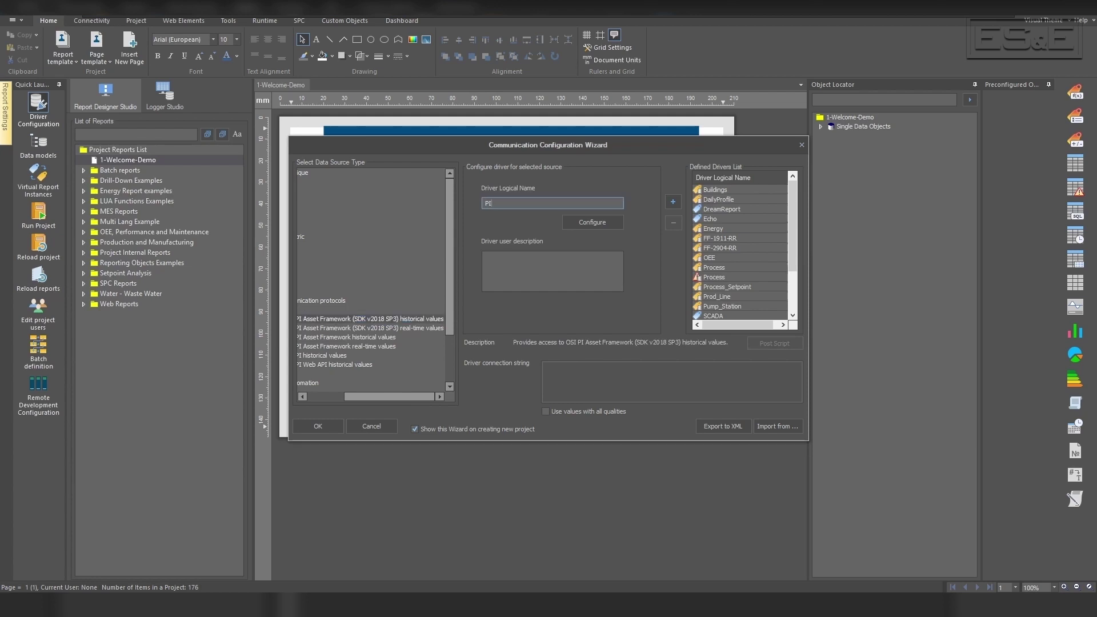
- Configure the PI driver with asset server 192.168.10.204, database database1, user name administrator and the account password
click(588, 222)
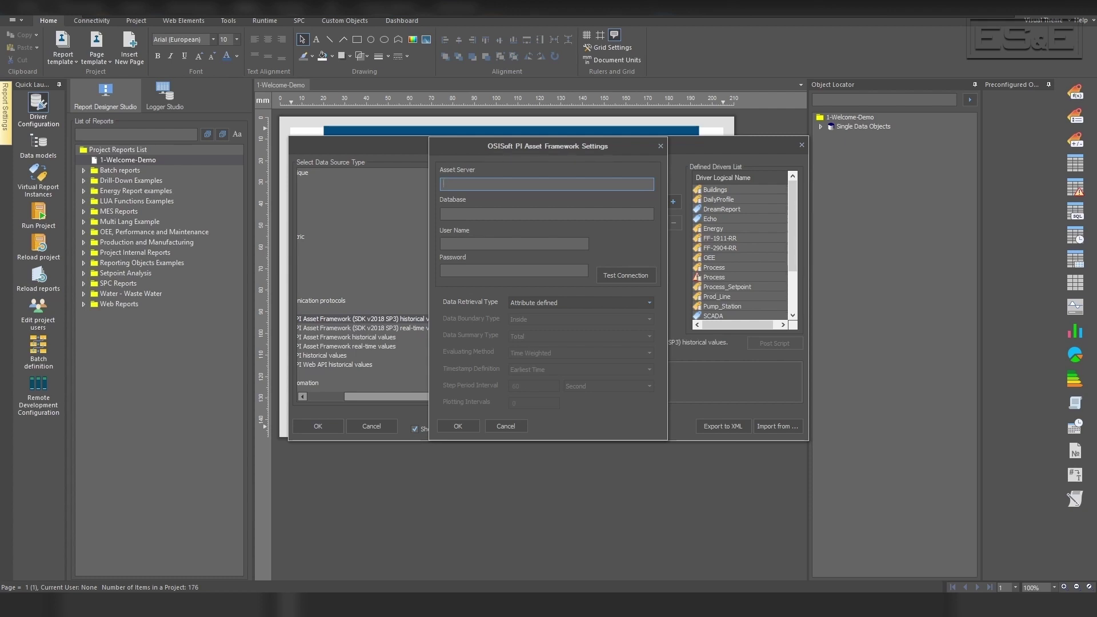
text(192.168.10.204)
key(Tab)
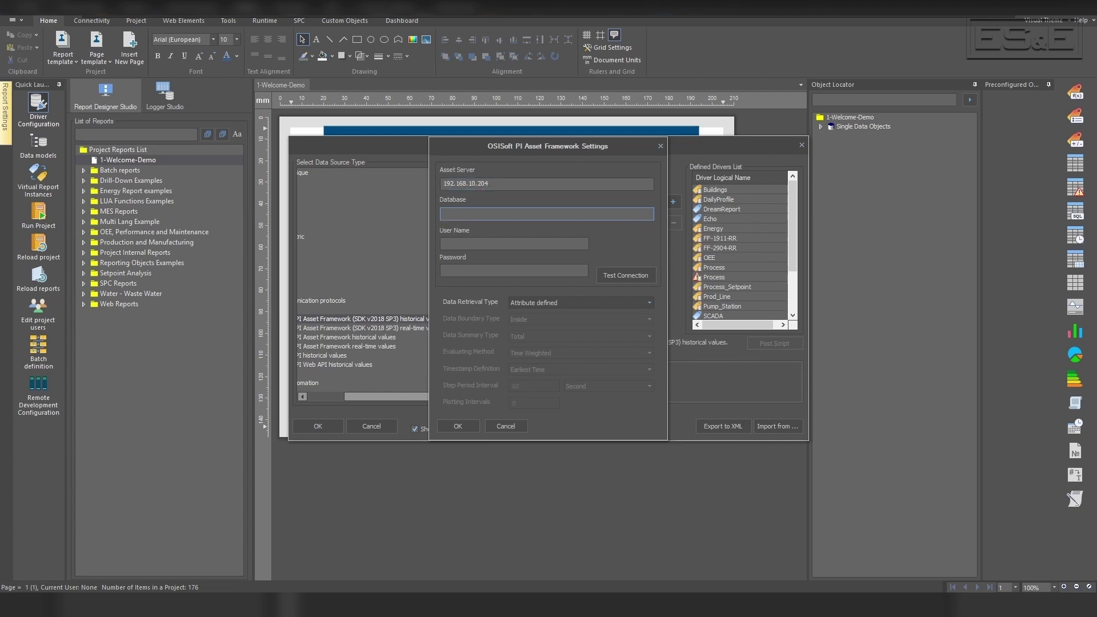
text(database1)
key(Tab)
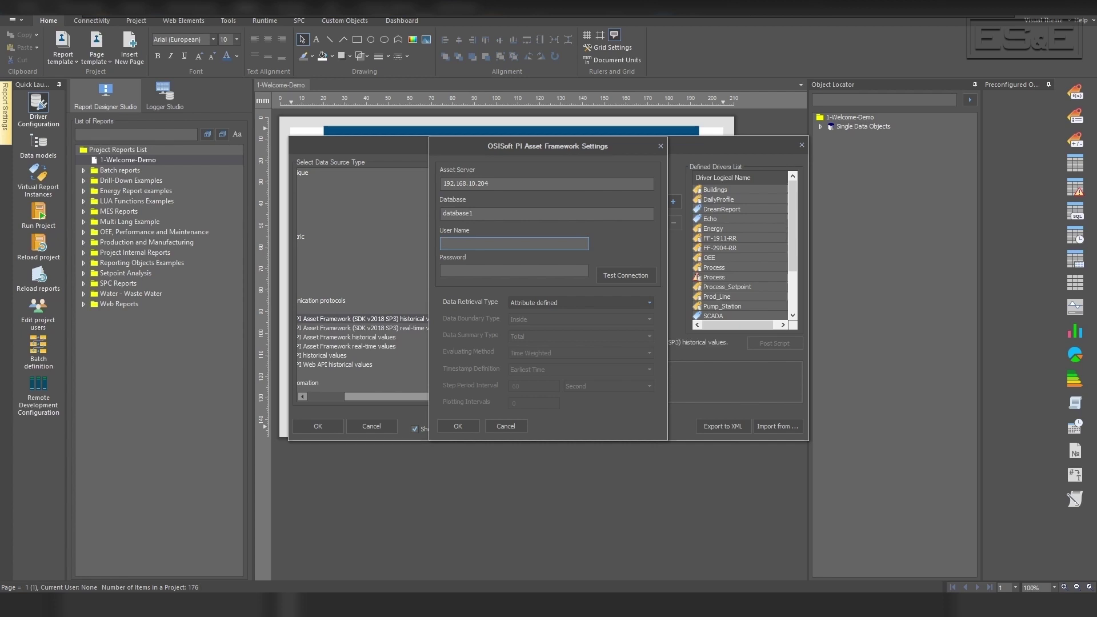
text(administrator)
key(Tab)
text(•••••••••••)
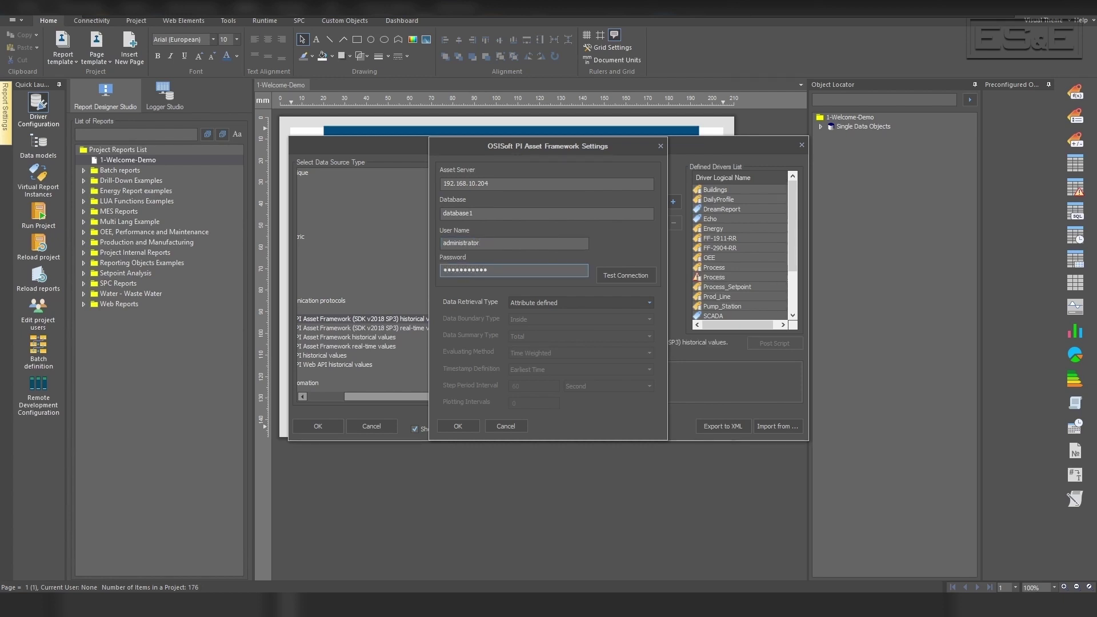
- Test the connection to the PI asset server, then accept the driver settings and close the configuration wizard
click(619, 276)
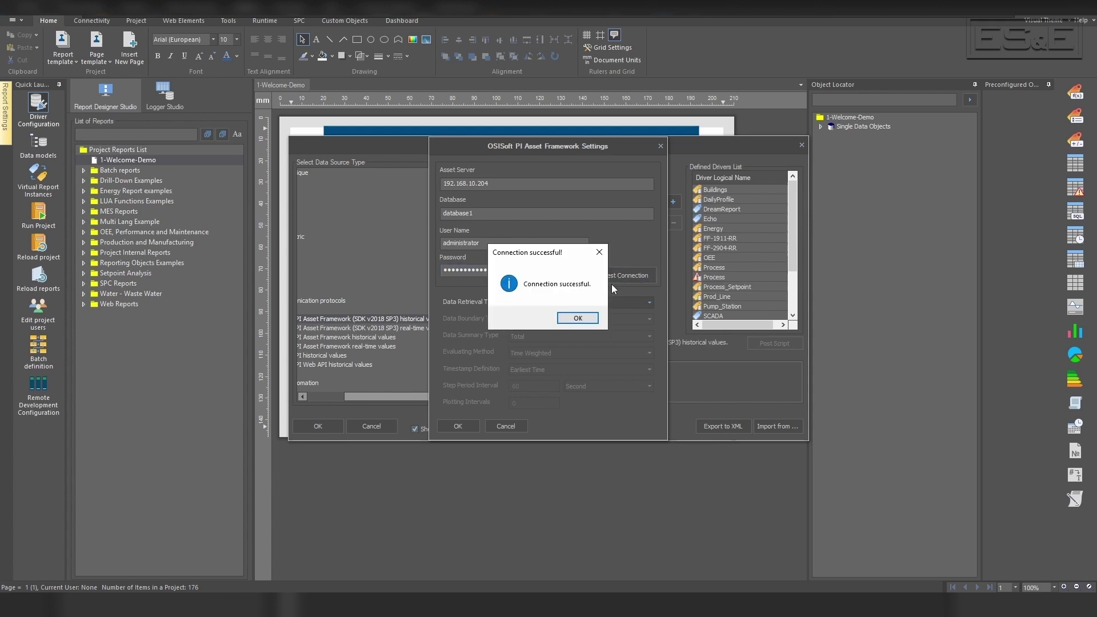
click(579, 319)
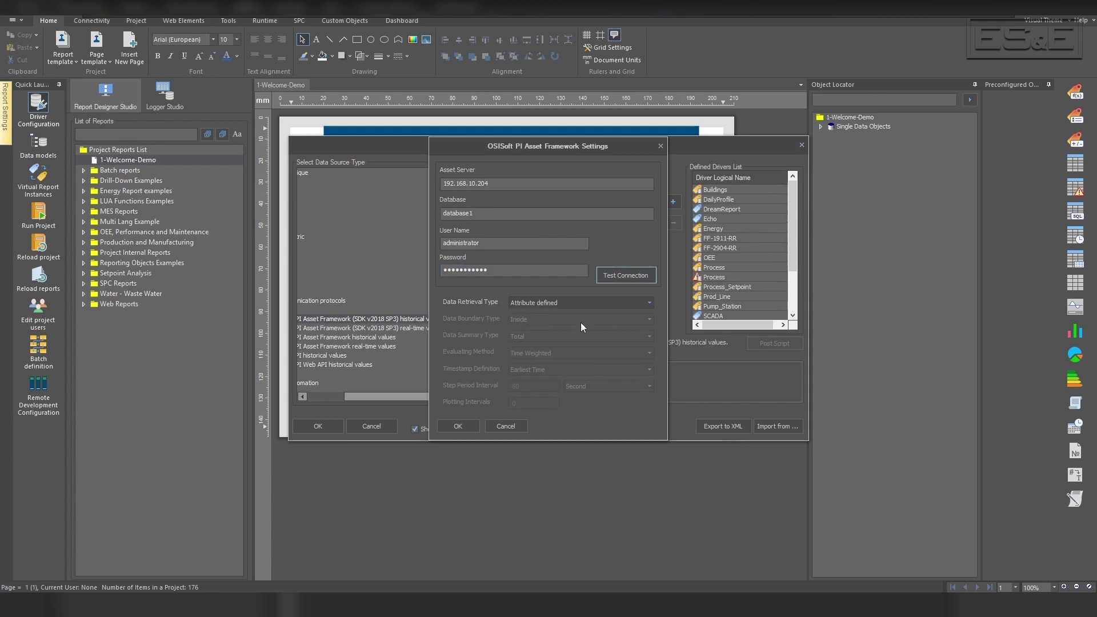
click(464, 428)
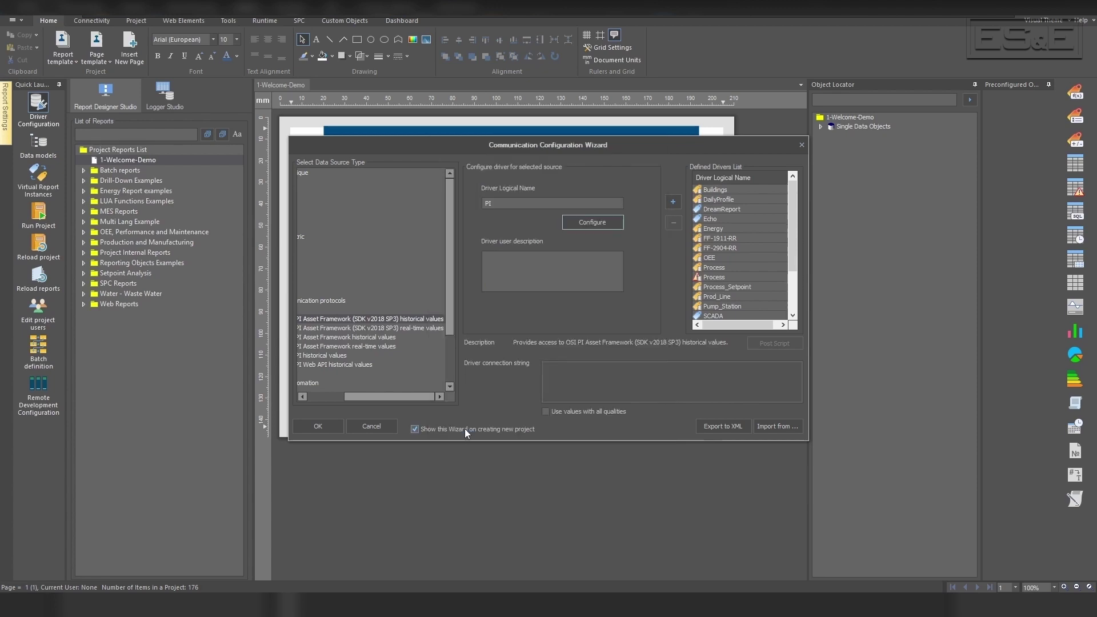
click(310, 427)
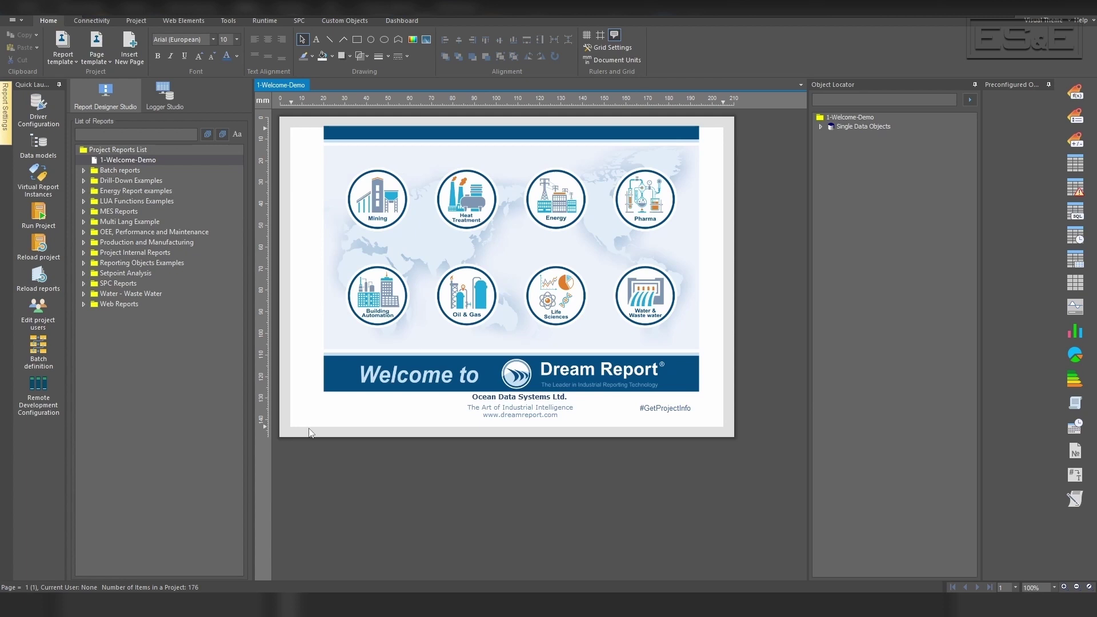
- Create a new report directly under the Project Reports List
click(221, 510)
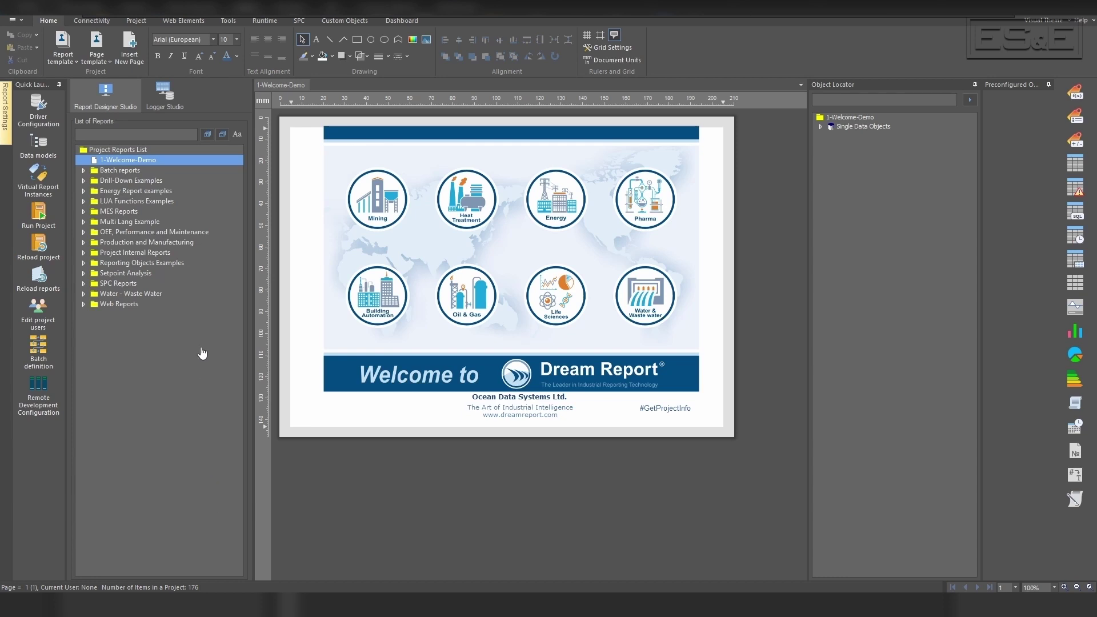
click(115, 150)
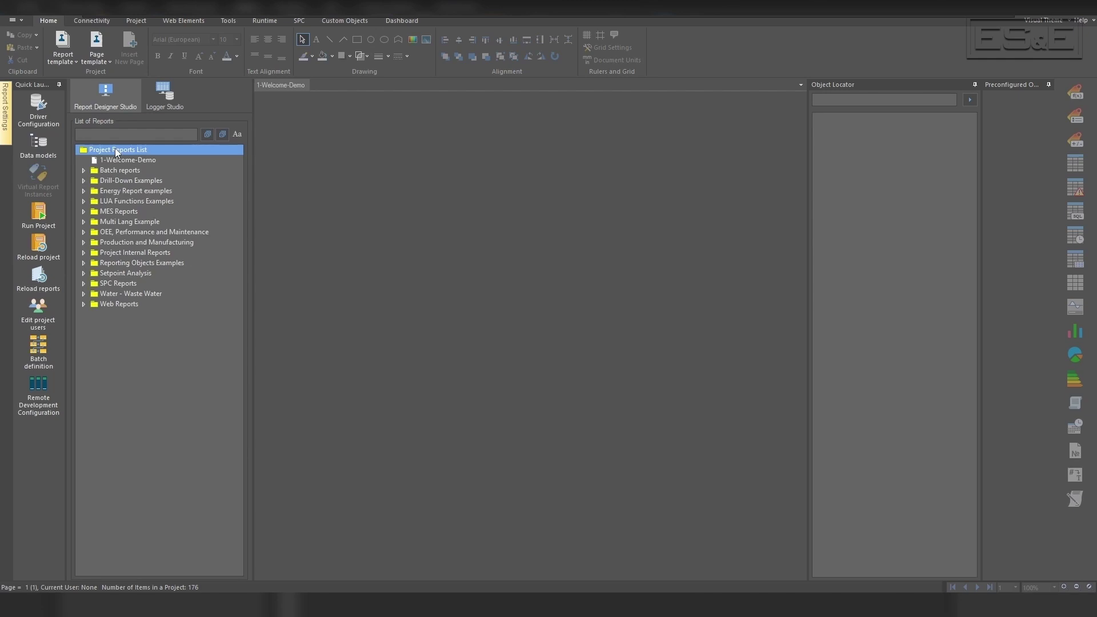
right_click(115, 150)
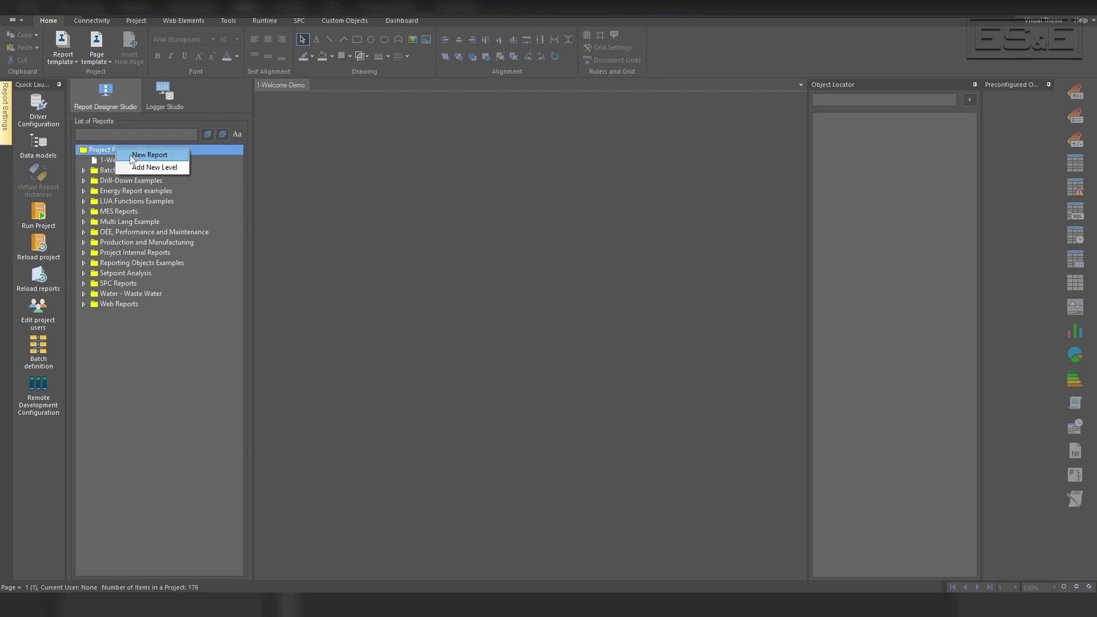
click(137, 155)
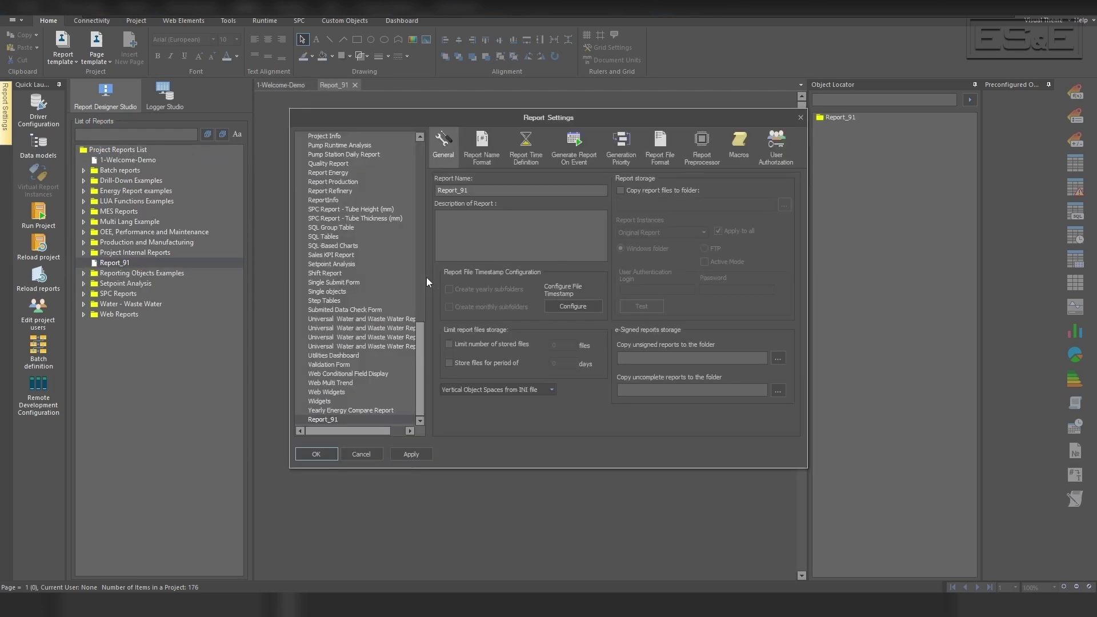
- Enable web output in the report's file format, turn on auto refresh for the web version, and accept the report settings
click(661, 150)
click(454, 192)
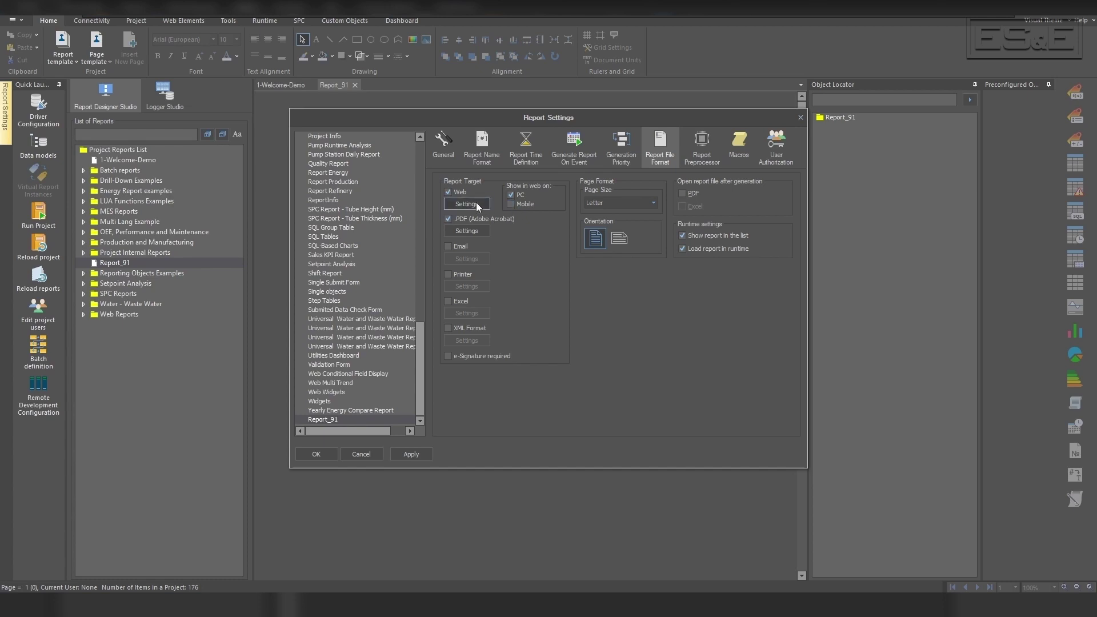
click(476, 203)
click(487, 222)
click(507, 237)
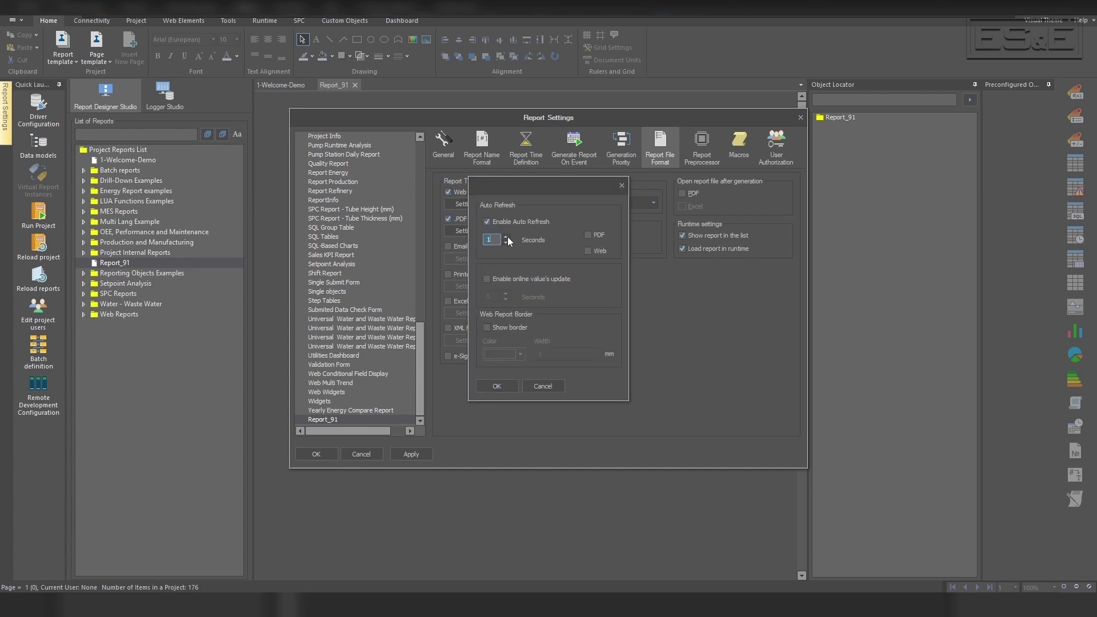
click(587, 252)
click(497, 386)
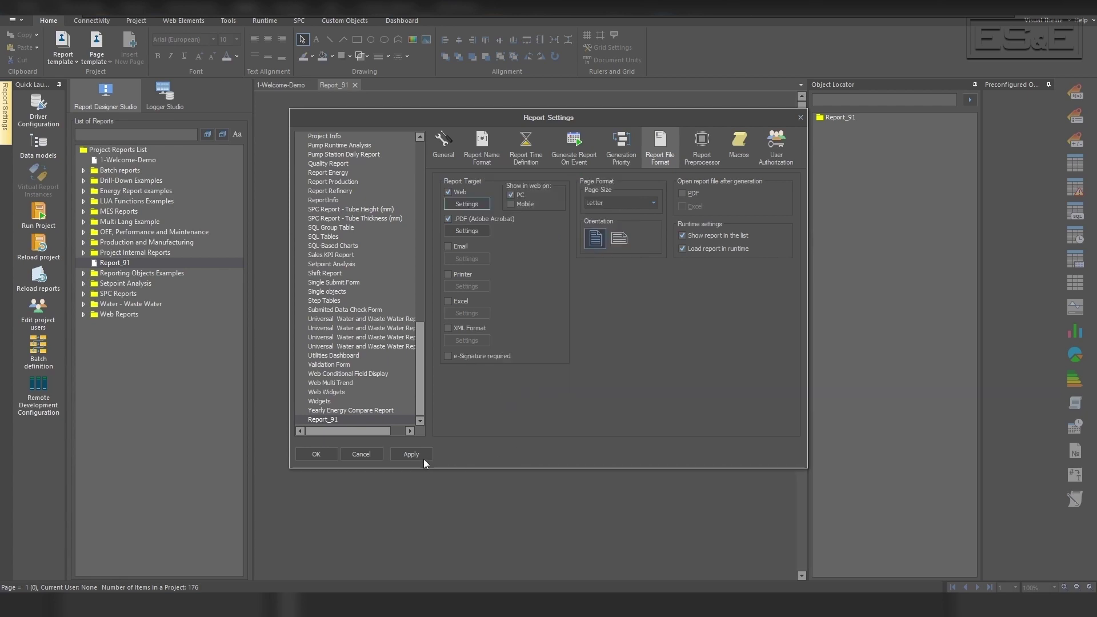
click(317, 455)
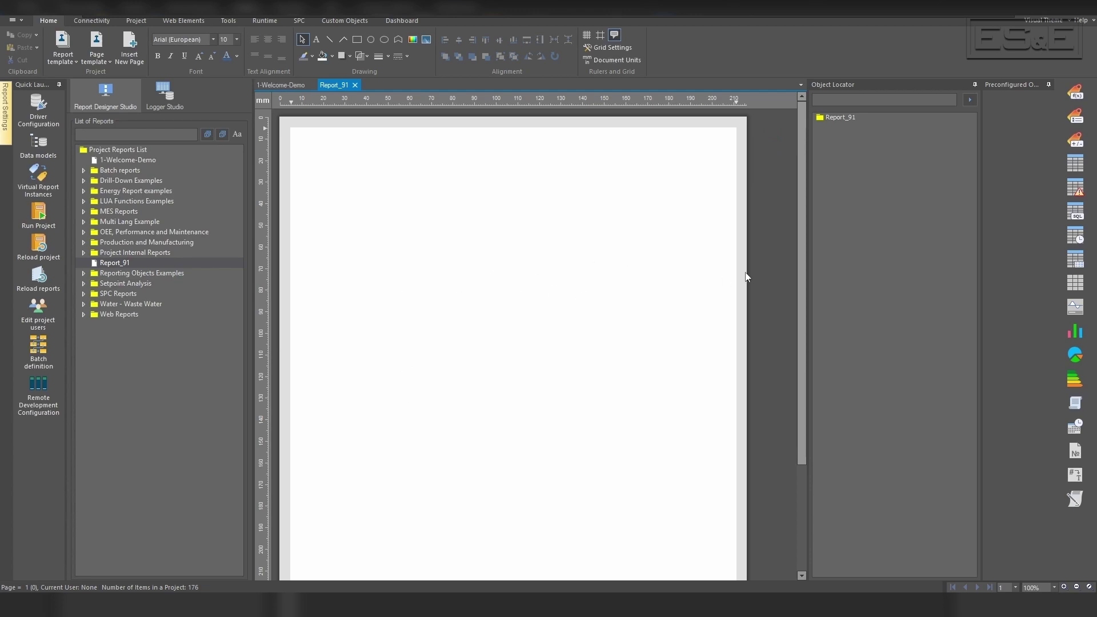
- Draw an item table about 175 by 107 mm on the report page and choose PI as the data source for its items
click(1075, 164)
drag(321, 255, 700, 486)
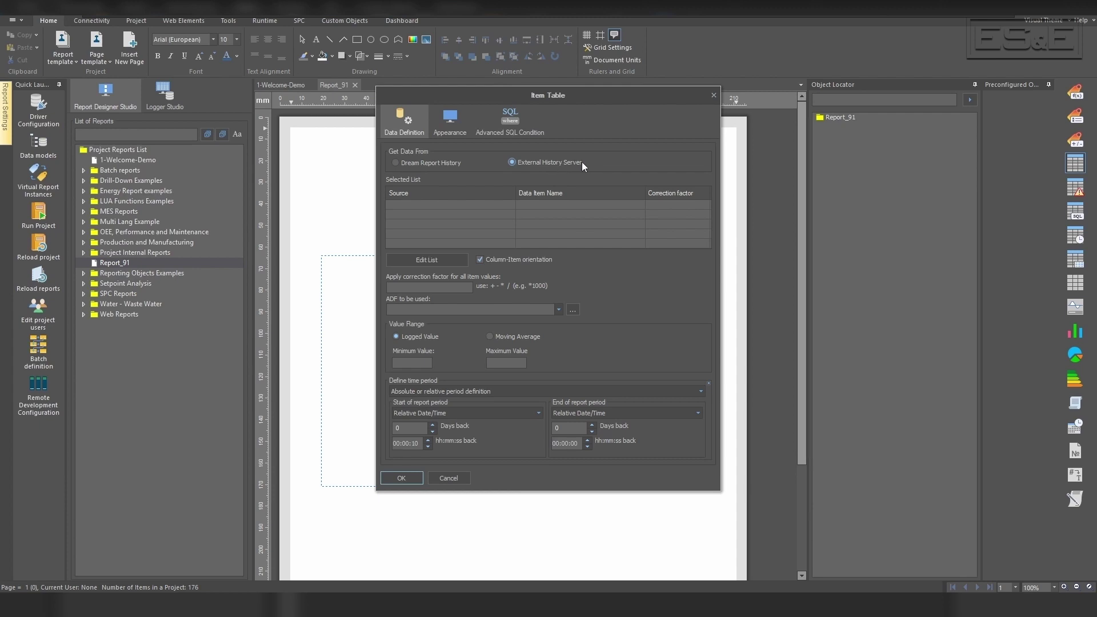
click(432, 263)
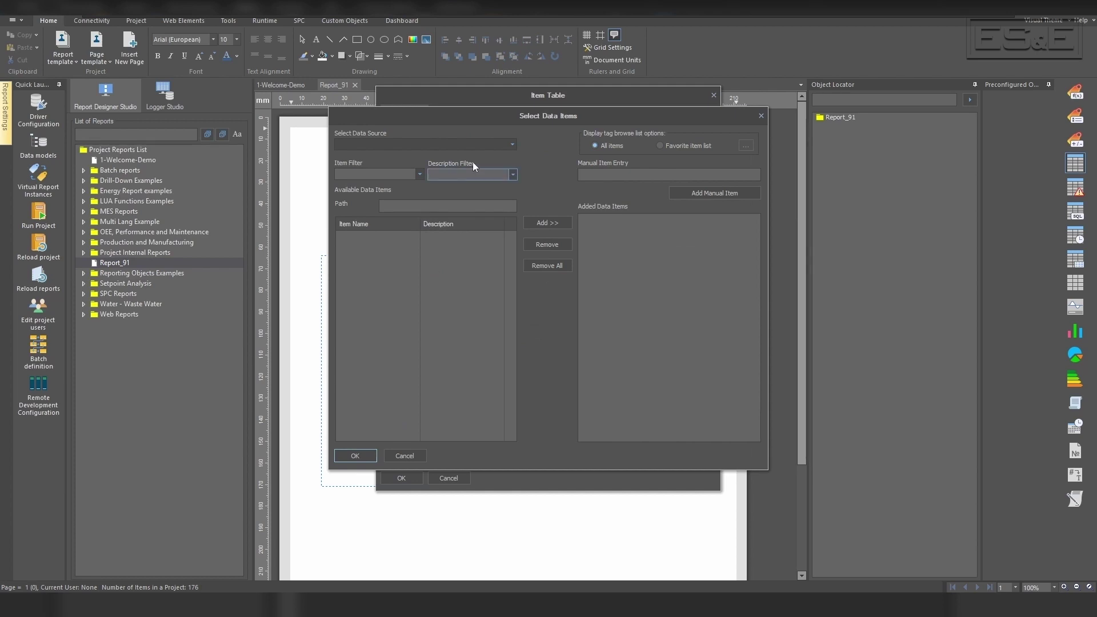
click(408, 146)
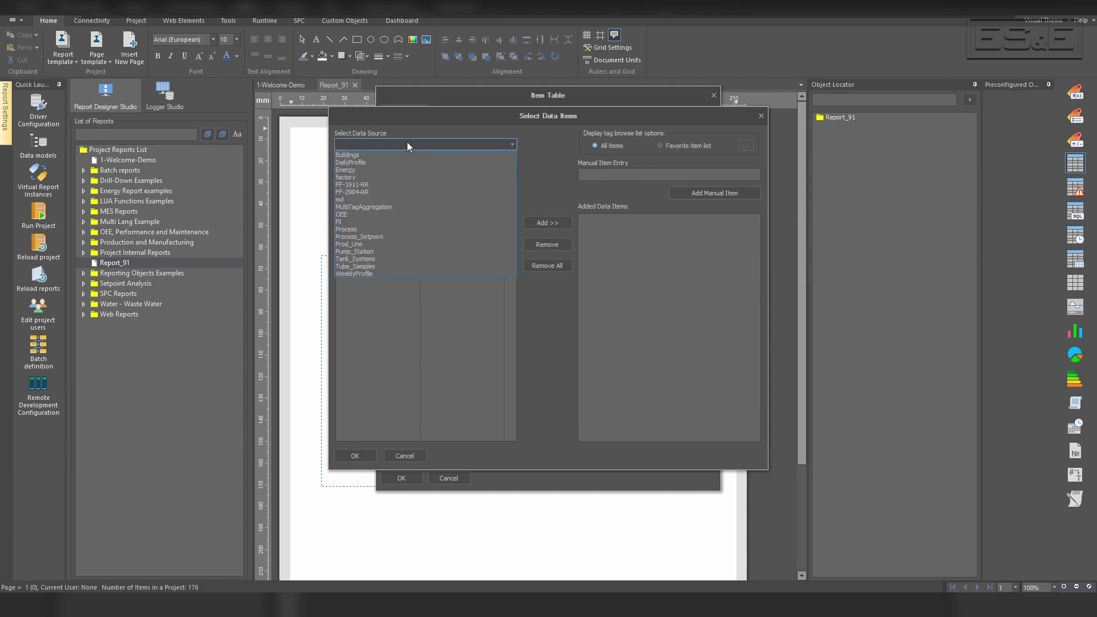
click(361, 222)
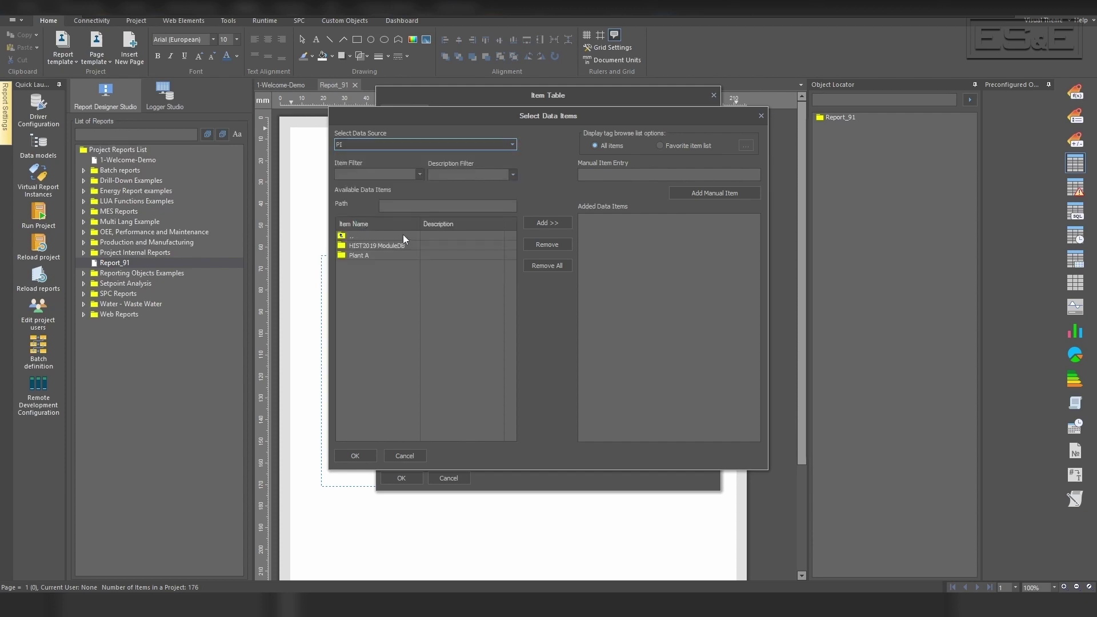
- Add the Amps and Temp items of Heat Exchanger A in Plant A to the item table and accept its definition
double_click(358, 256)
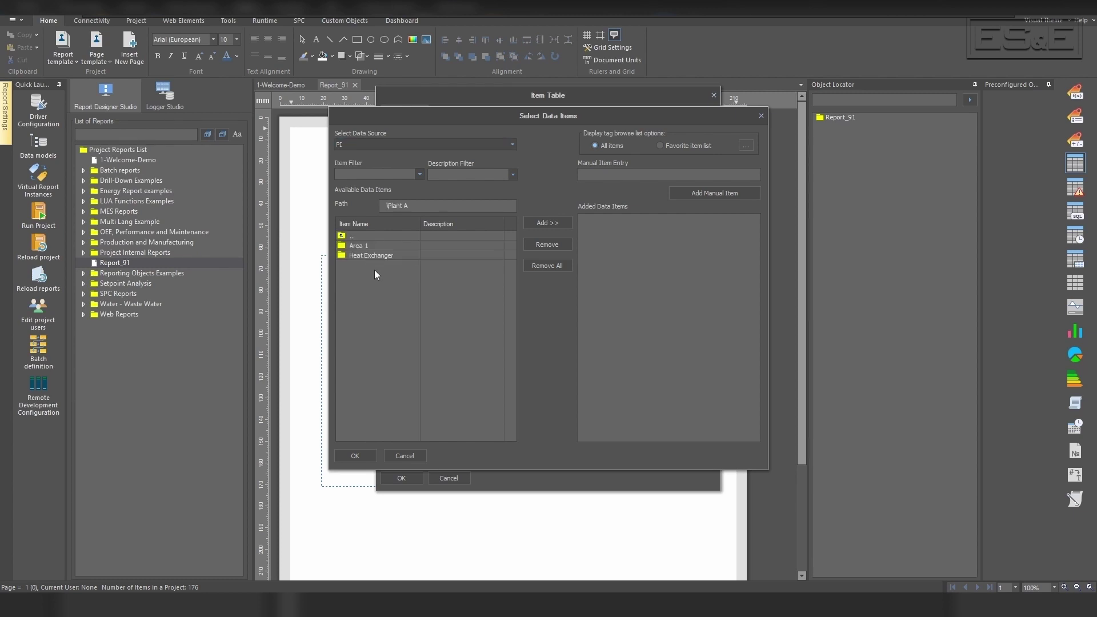
double_click(355, 256)
double_click(360, 247)
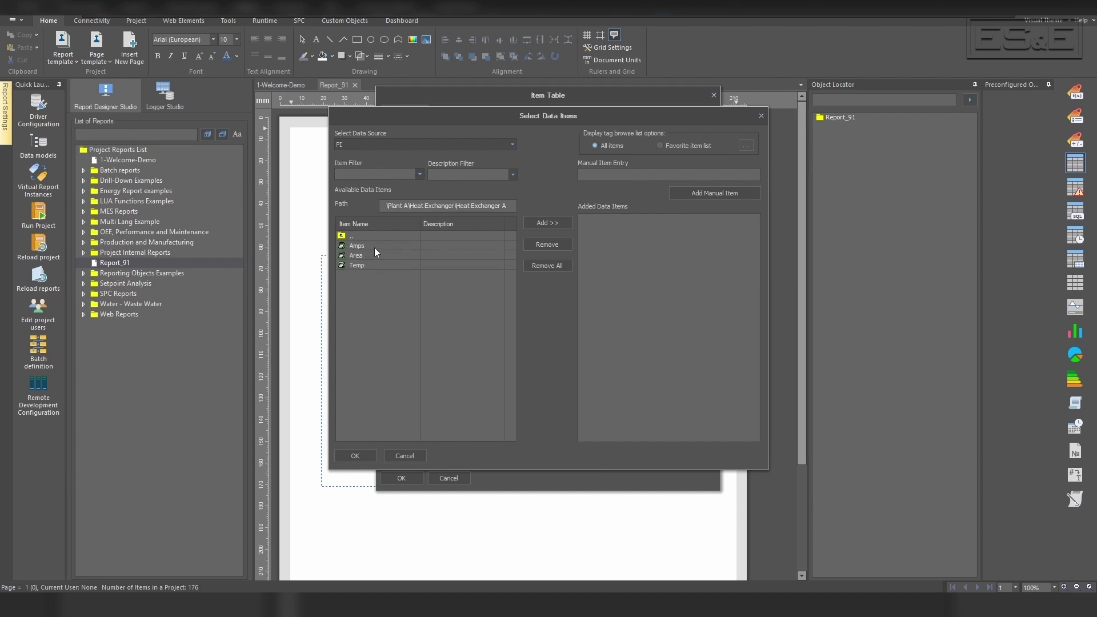
click(373, 245)
shift+click(378, 258)
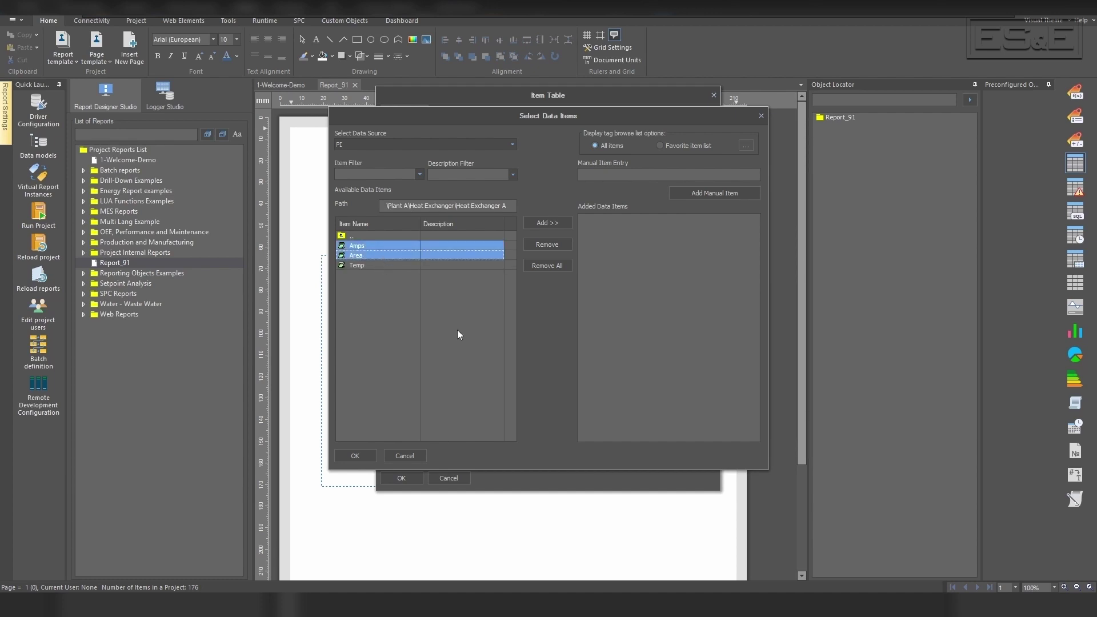
ctrl+click(375, 264)
ctrl+click(372, 255)
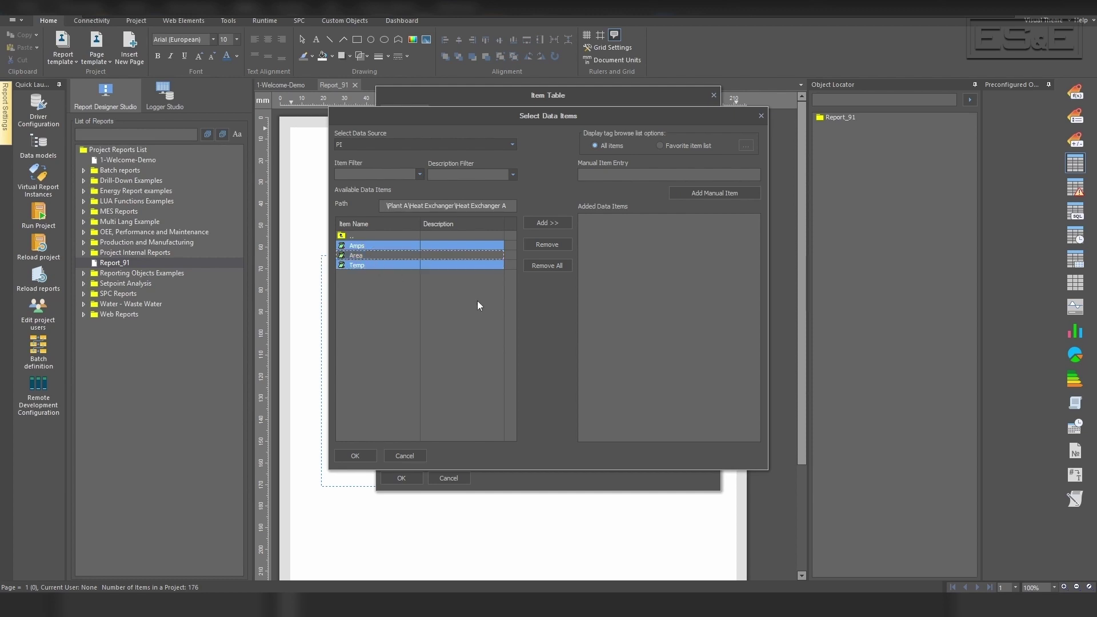
click(563, 224)
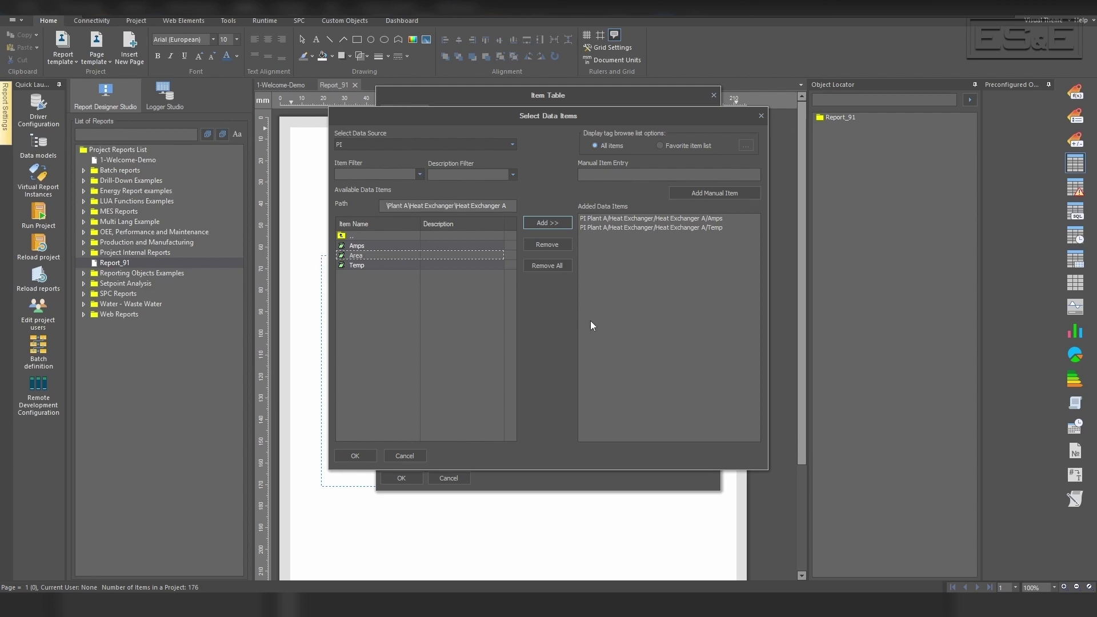
click(374, 455)
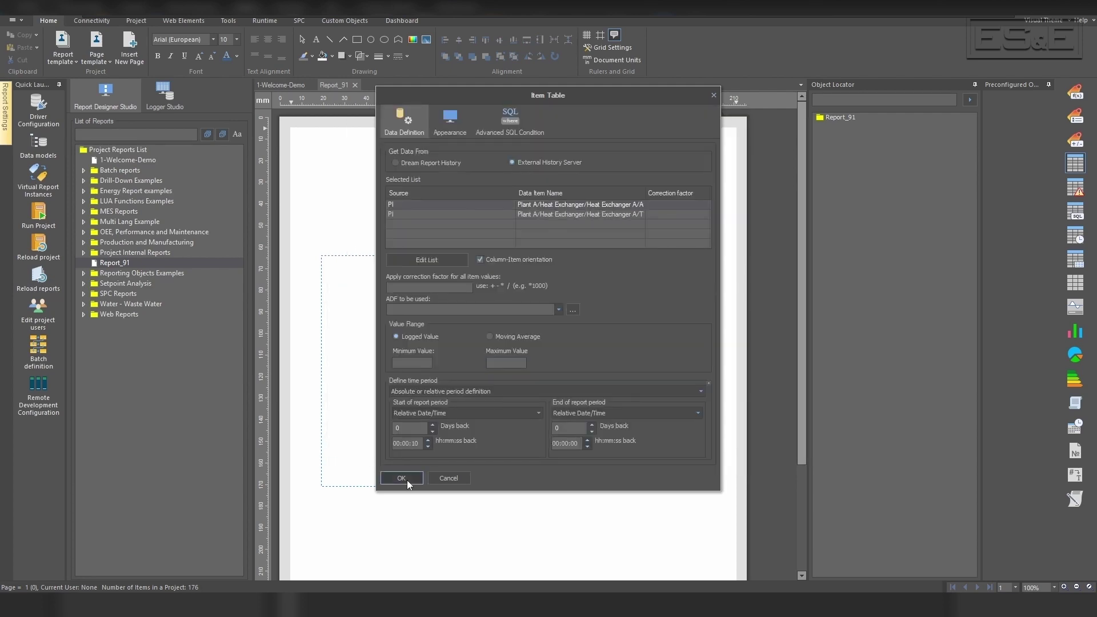
click(407, 479)
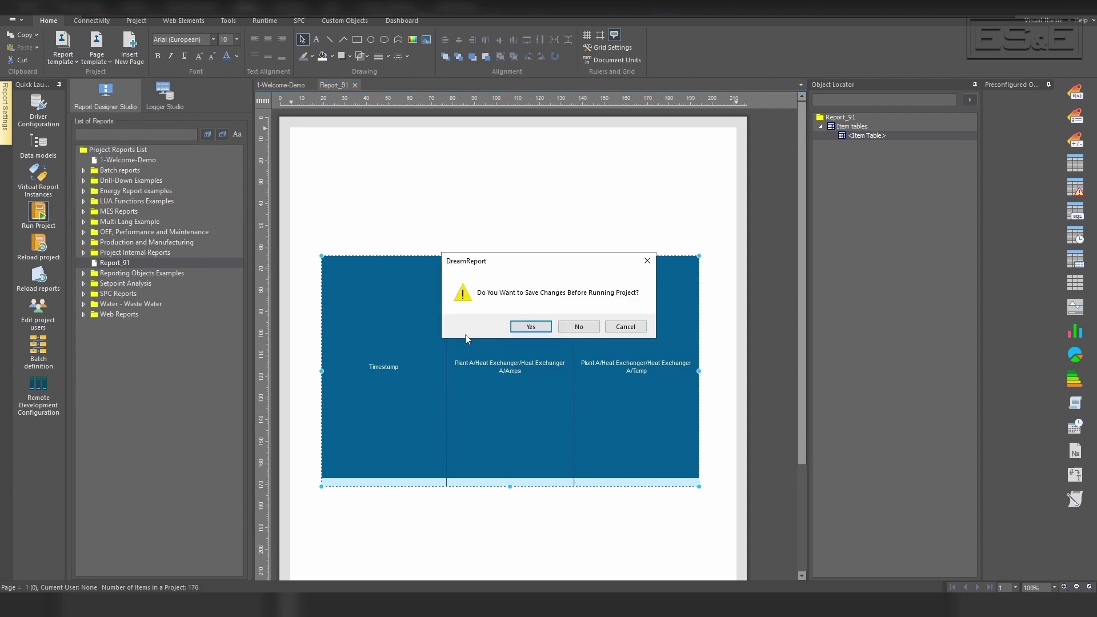
- Run the project, saving the changes first
click(530, 328)
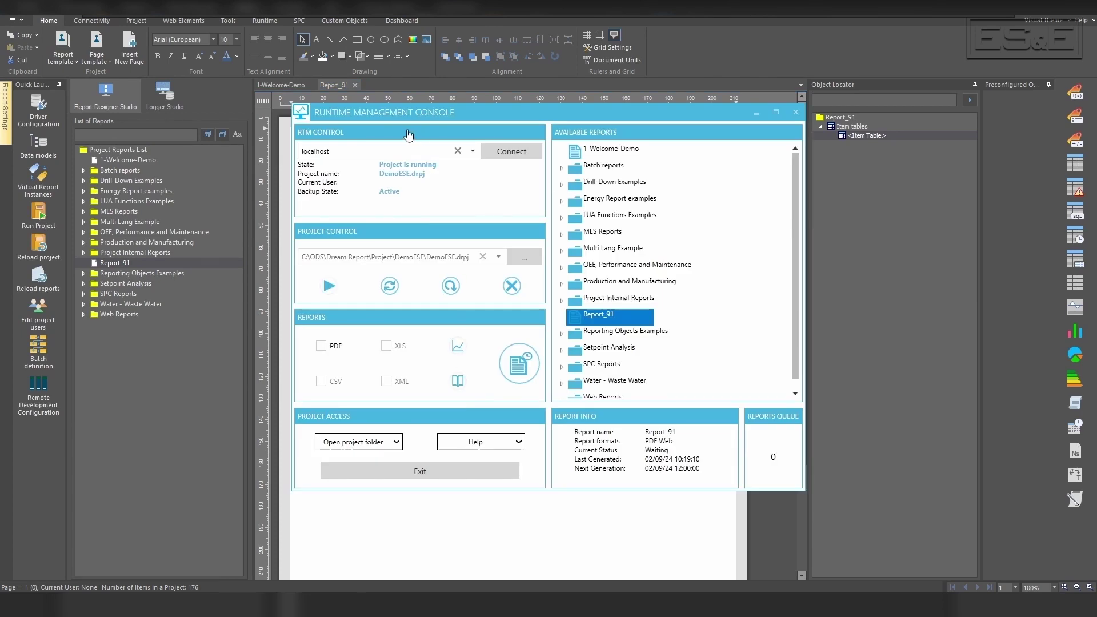
- Generate Report_91 from the Runtime Management Console and open the resulting PDF to review its item table rows
right_click(598, 322)
click(610, 326)
right_click(598, 322)
click(614, 341)
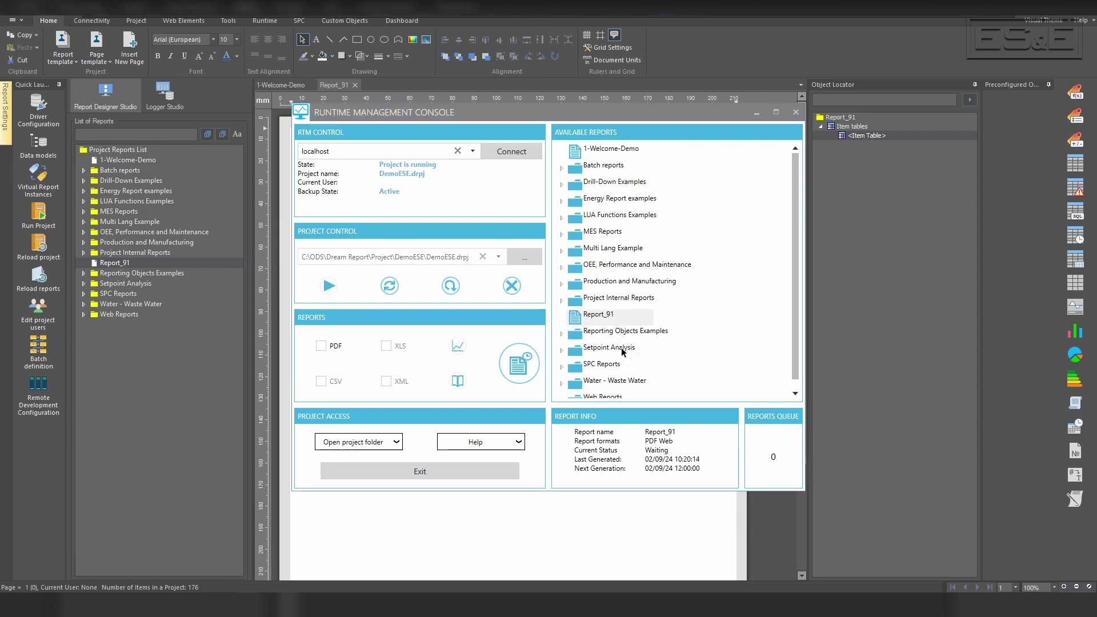
scroll(406, 411, down, 5)
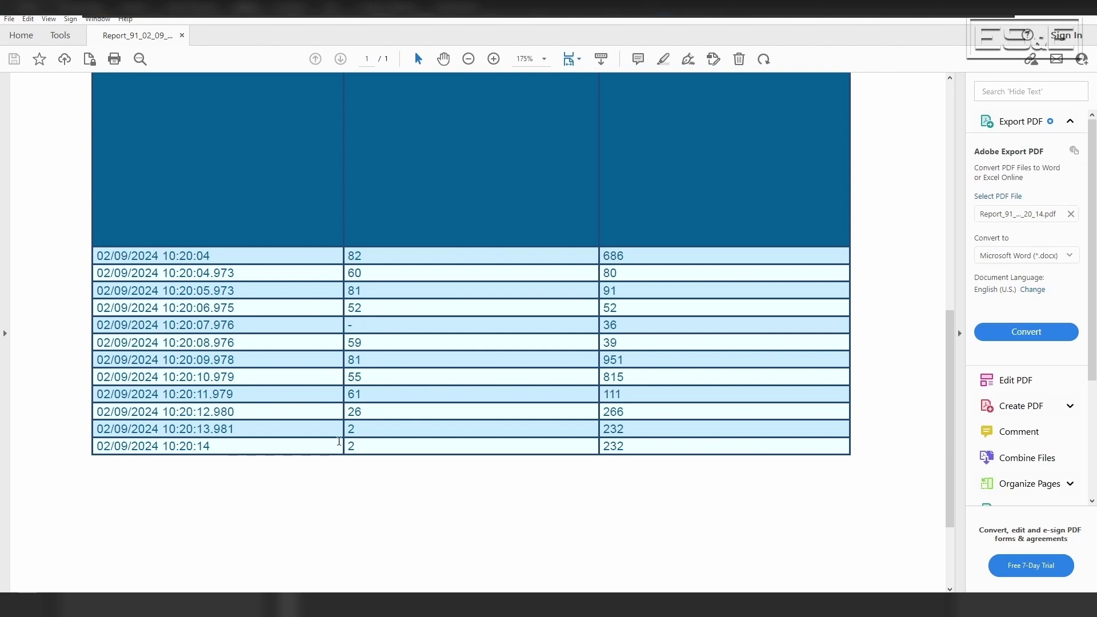
scroll(369, 323, up, 1)
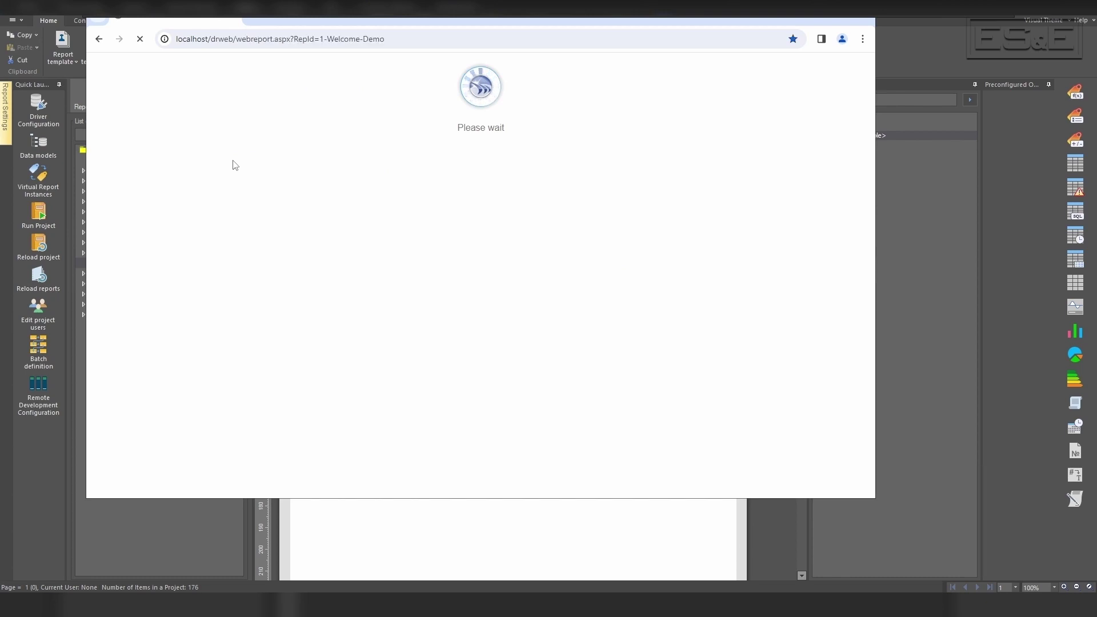
- Run the web version of Report_91 from the web portal's reports list in the browser and review its Amps and Temp table
click(220, 409)
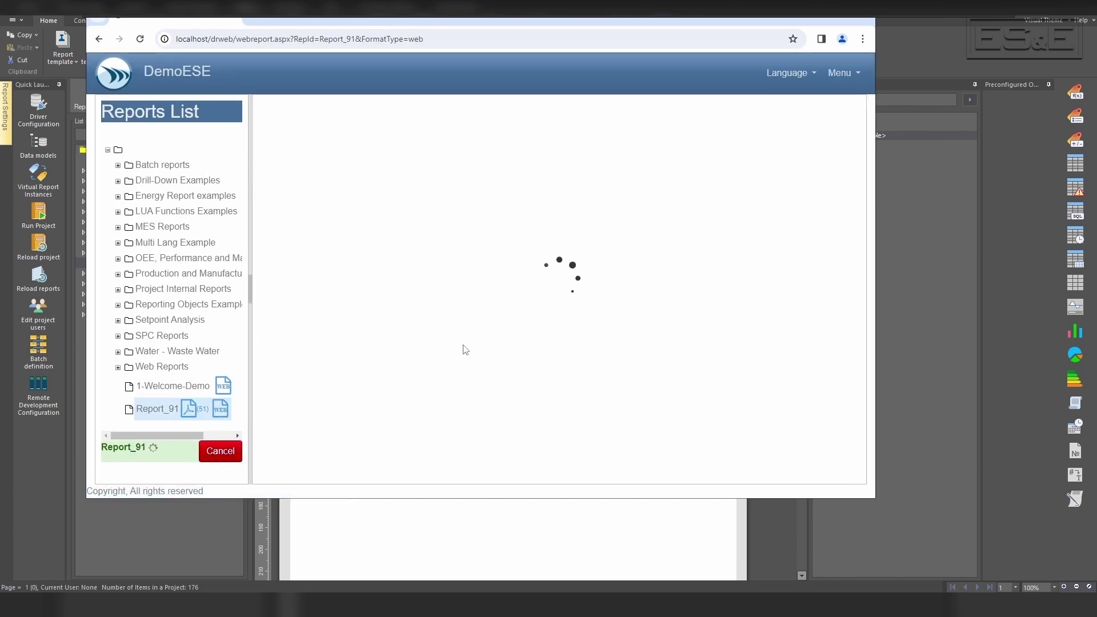
scroll(393, 337, up, 2)
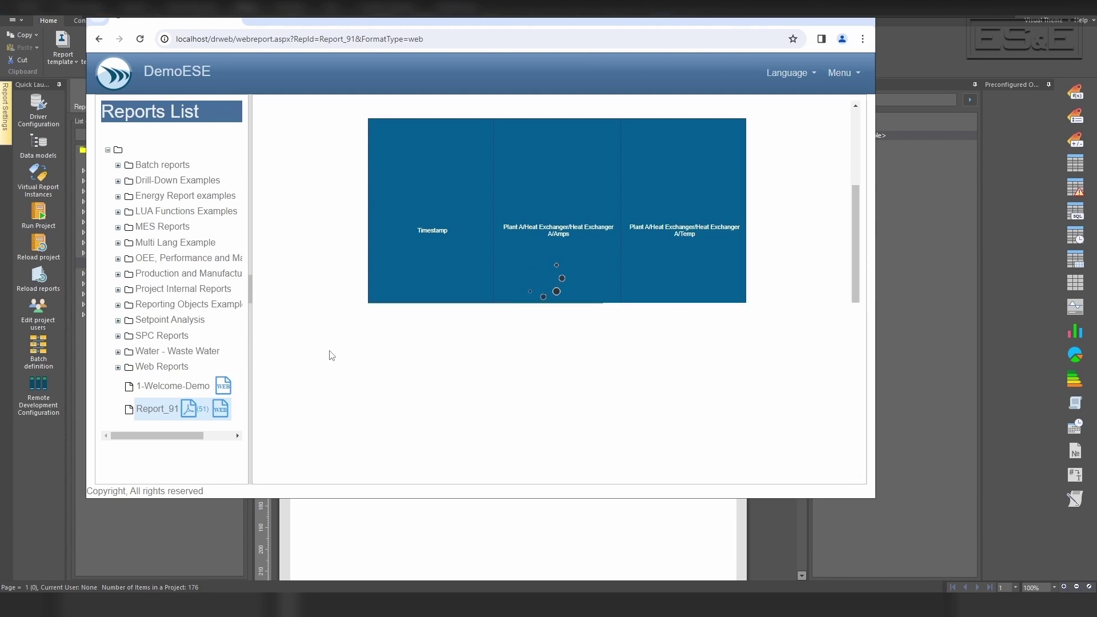
scroll(349, 328, down, 3)
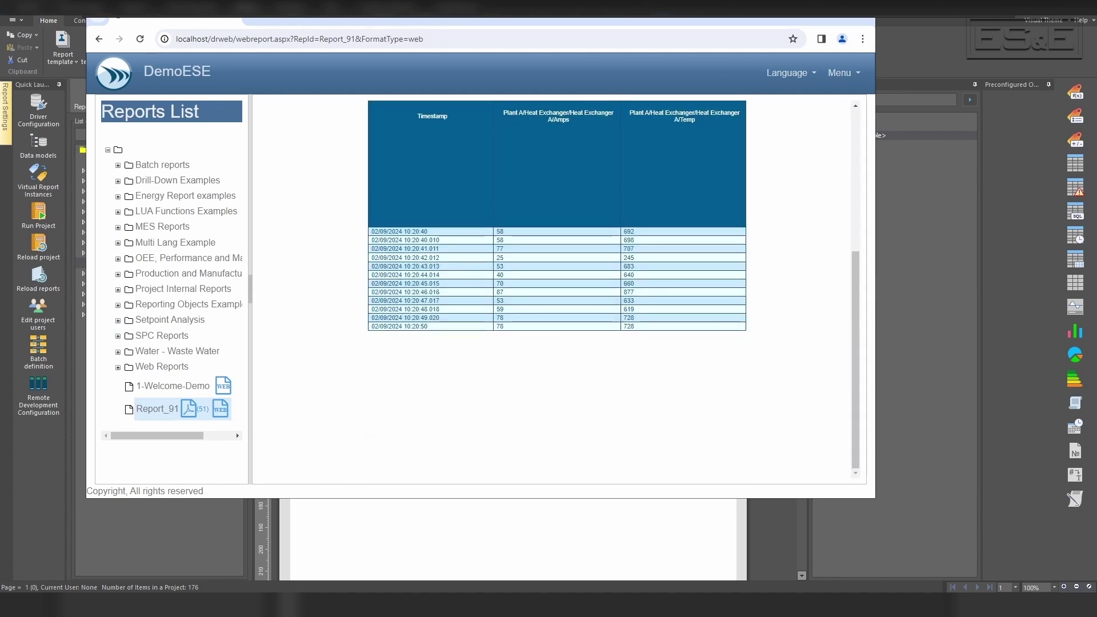